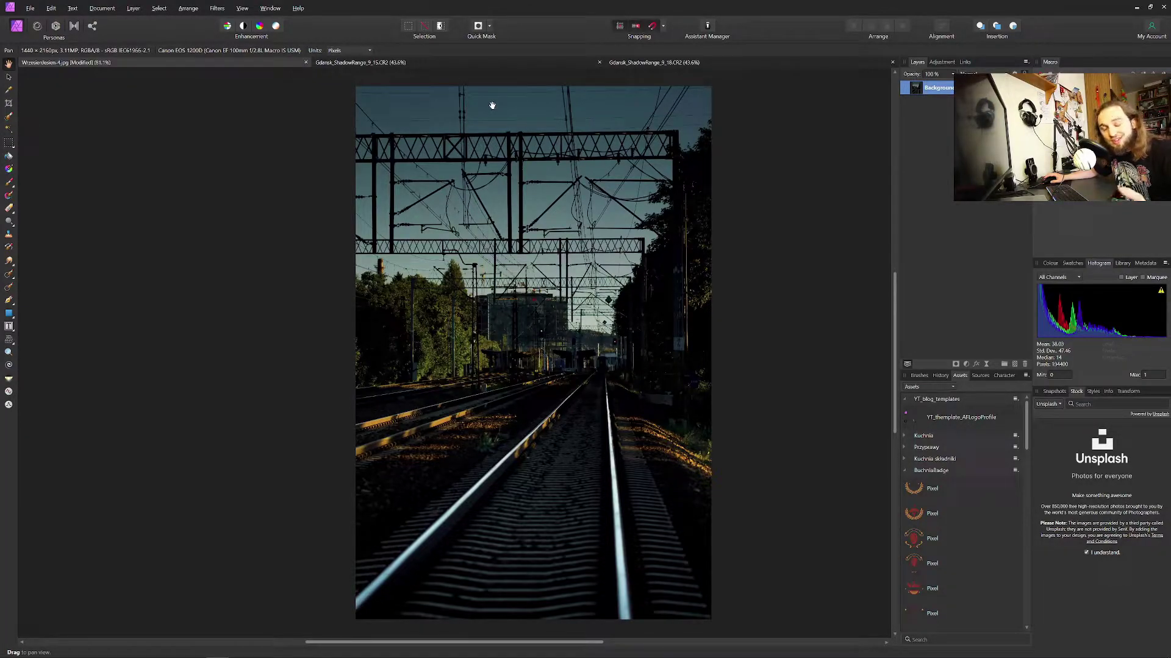
Step: Try a Shadows / Highlights adjustment on the railway photo with Shadows at -200% and 52%, and reset it
click(963, 365)
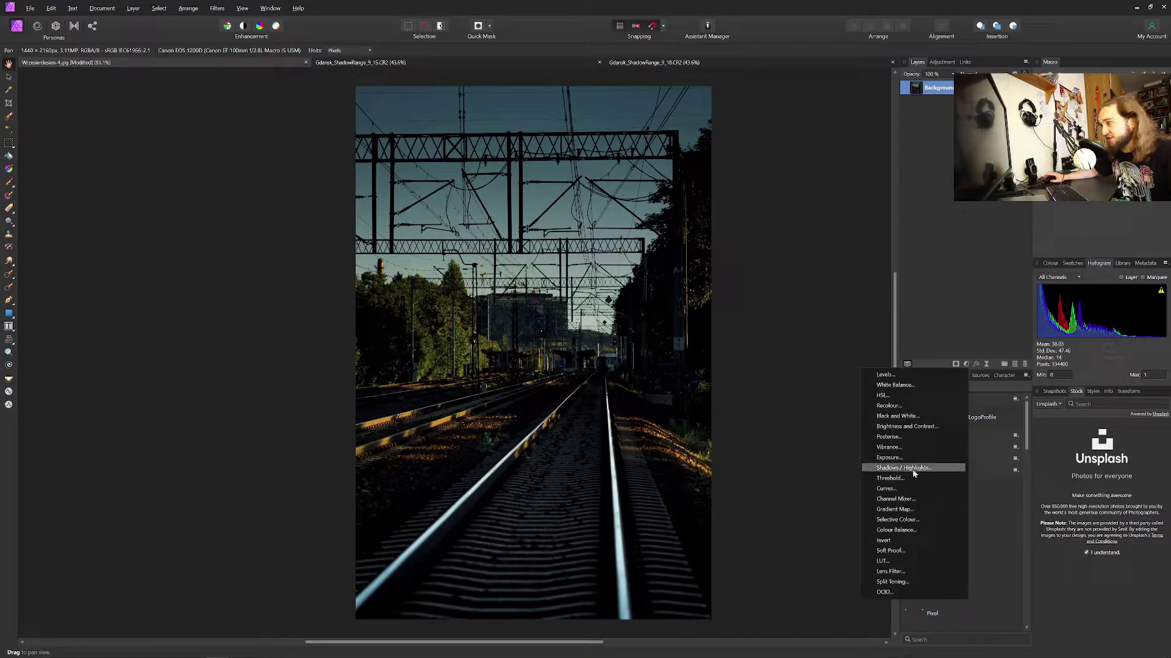
key(Escape)
drag(711, 246, 776, 186)
drag(805, 223, 681, 221)
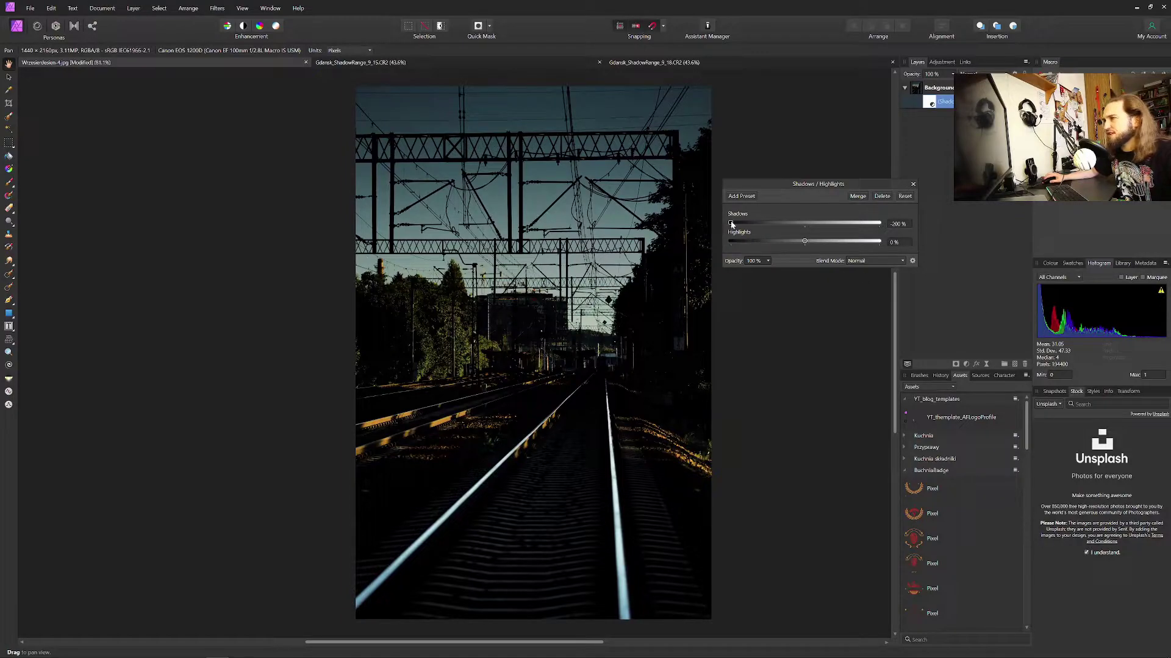
drag(731, 225, 824, 224)
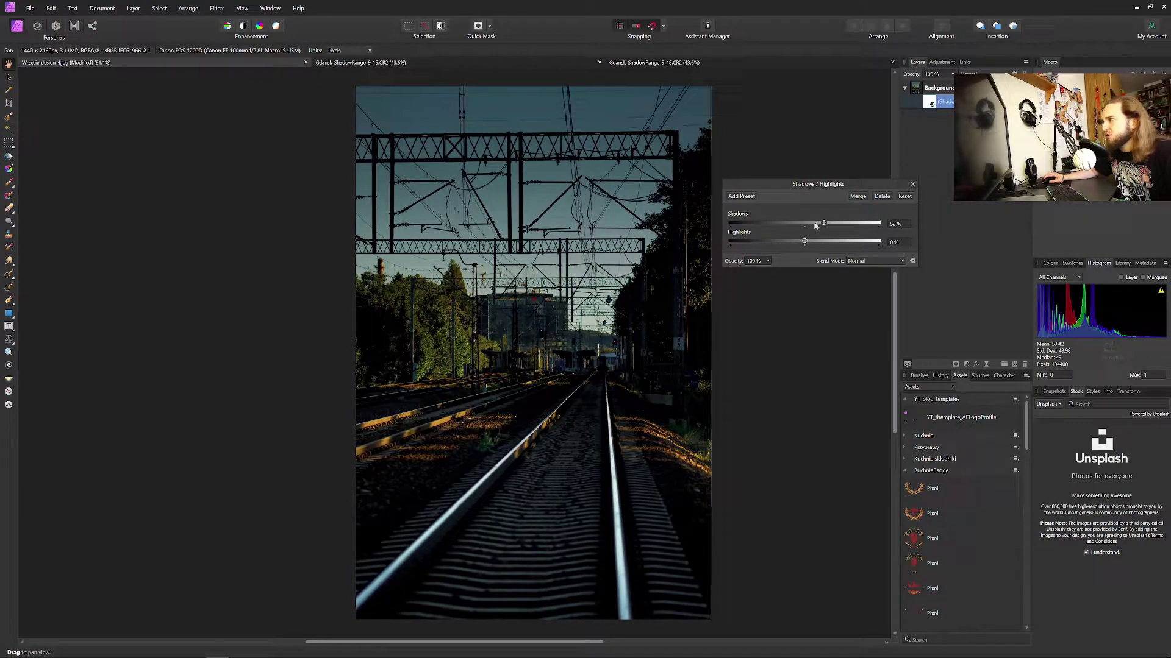
click(904, 196)
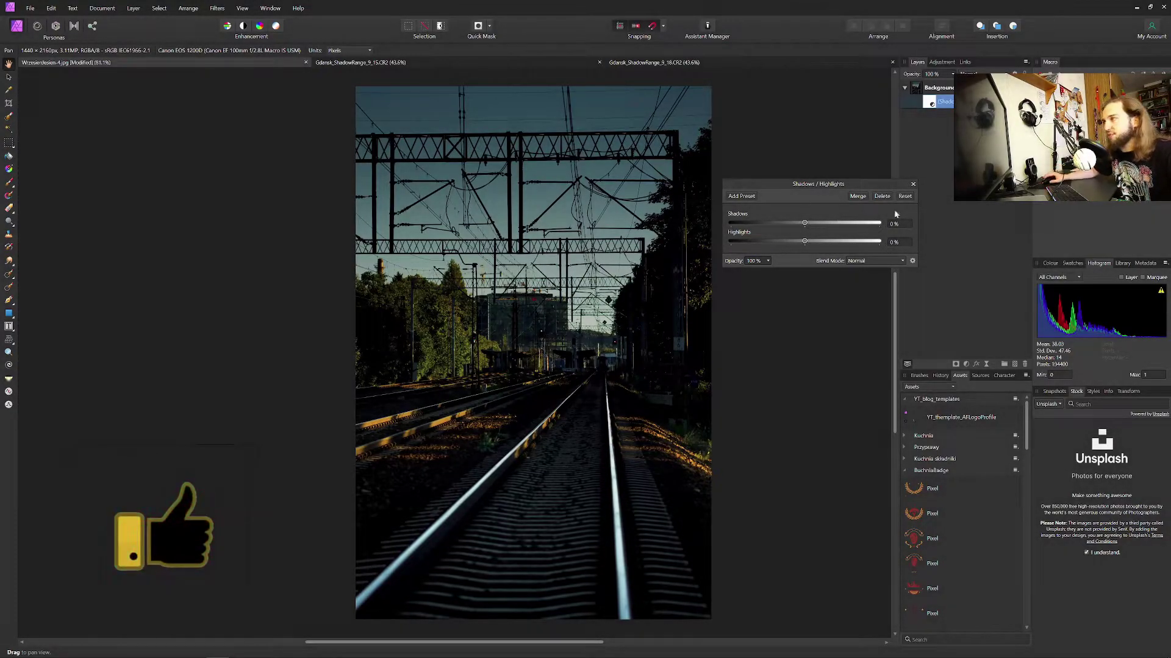
click(913, 185)
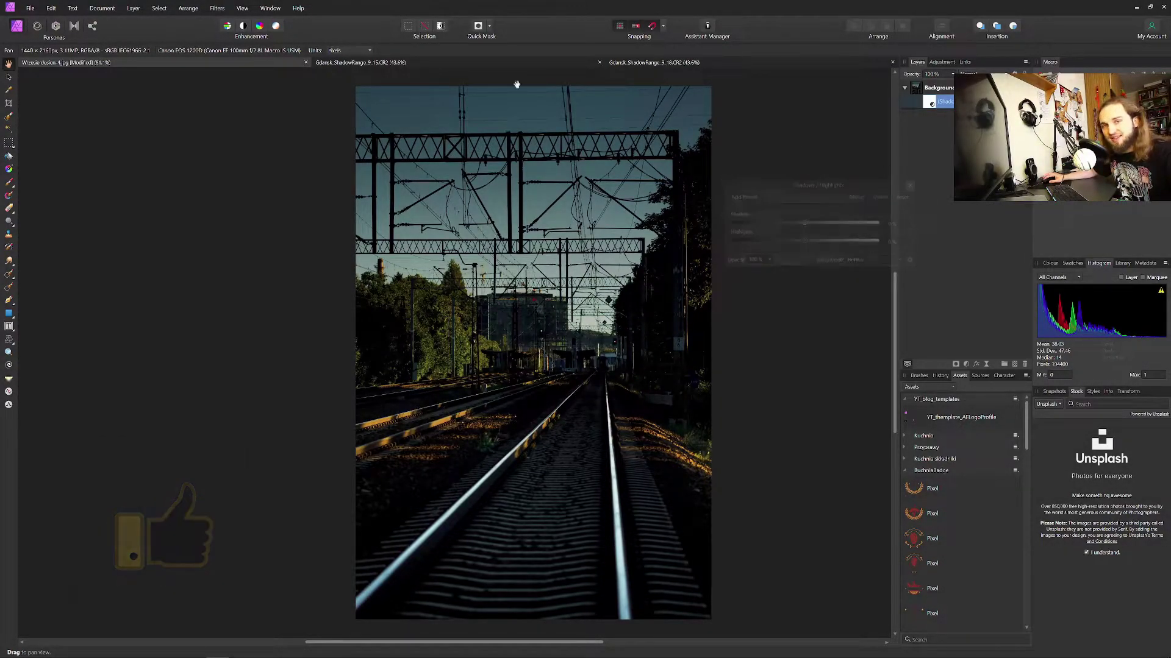
Step: Open the Shadows / Highlights filter on the railway photo and set Shadows Strength and Shadows Range to 100%
click(217, 10)
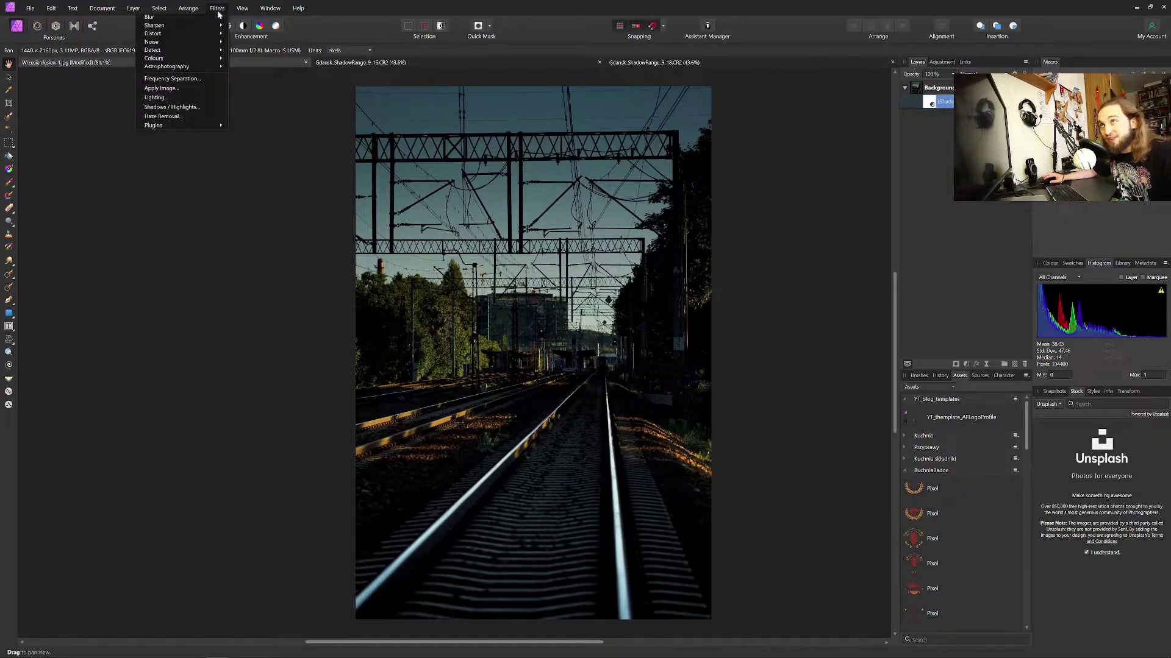
click(172, 108)
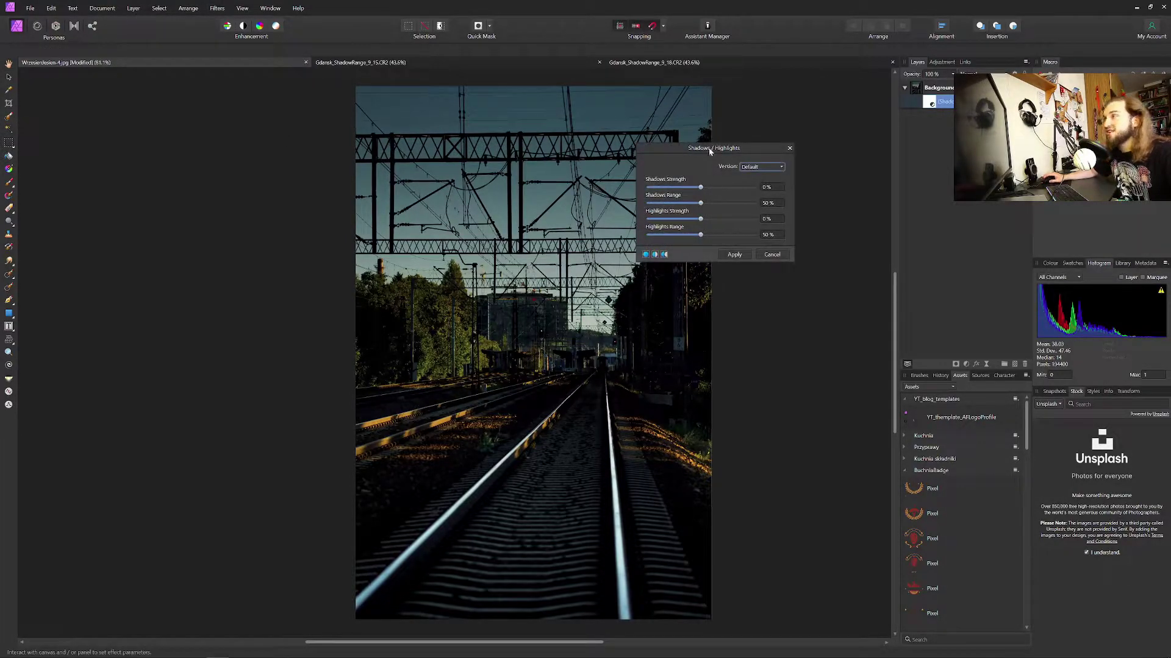
drag(707, 152, 787, 223)
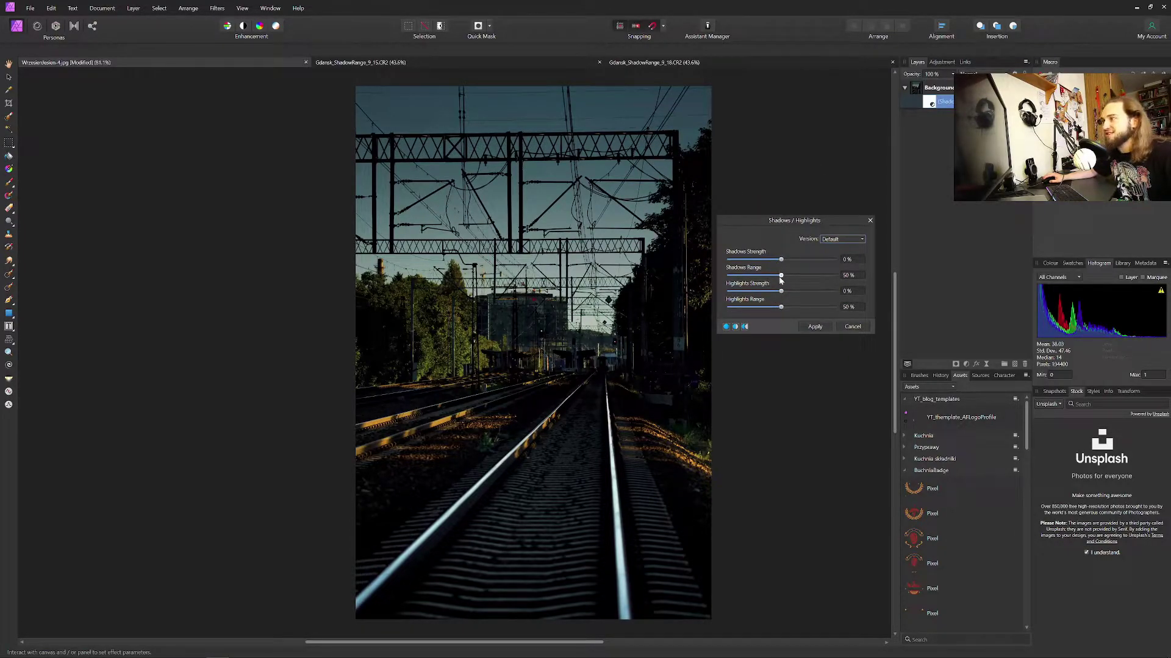
mouse_move(780, 280)
mouse_down()
mouse_move(833, 279)
mouse_move(748, 280)
mouse_move(783, 280)
mouse_up()
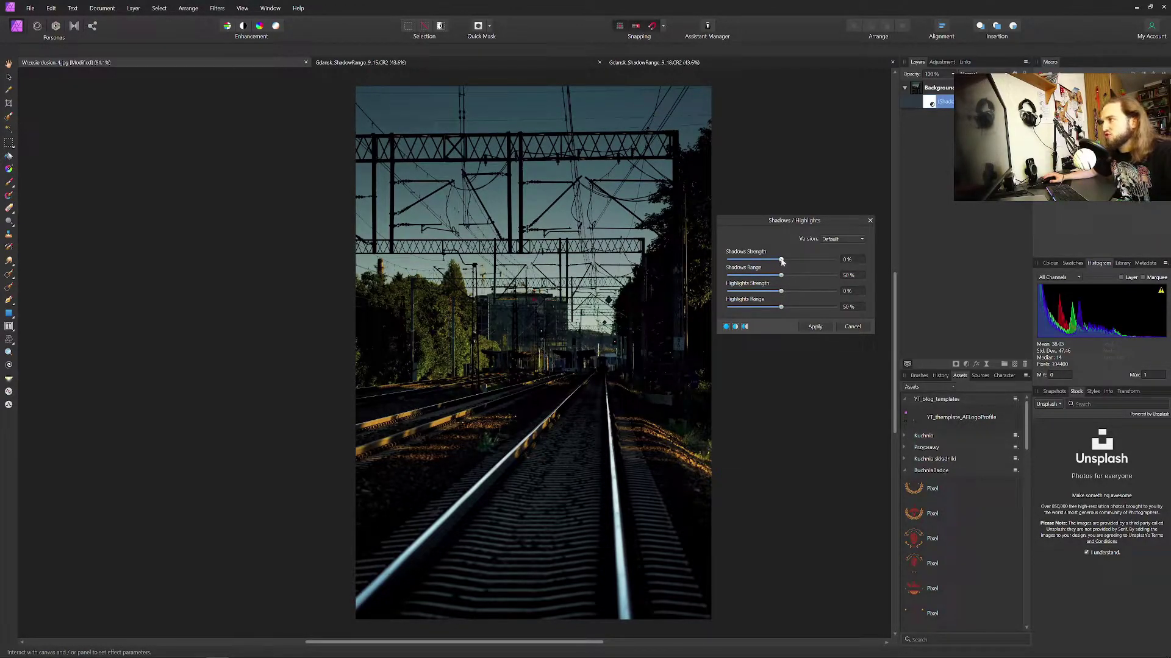
drag(782, 261, 870, 260)
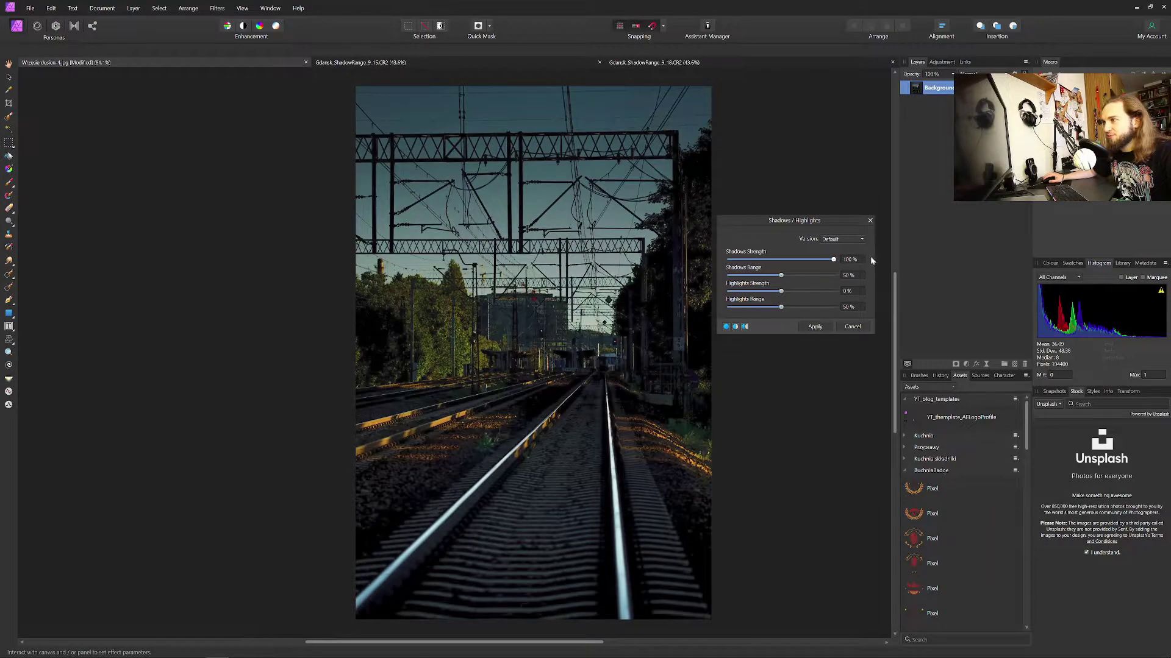
drag(781, 276, 837, 284)
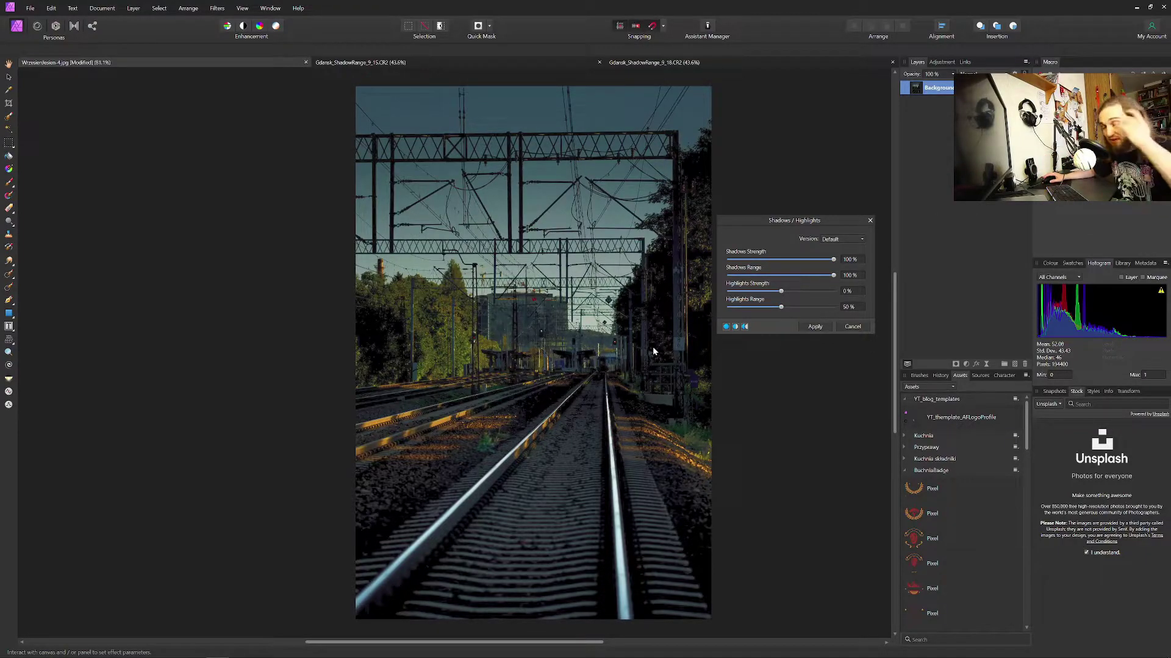
Step: Reset the filter's shadow settings, and set Highlights Strength to 100% and Highlights Range to 54%
mouse_move(832, 275)
mouse_down()
mouse_move(781, 275)
mouse_move(781, 259)
mouse_move(869, 297)
mouse_move(715, 298)
mouse_move(845, 294)
mouse_up()
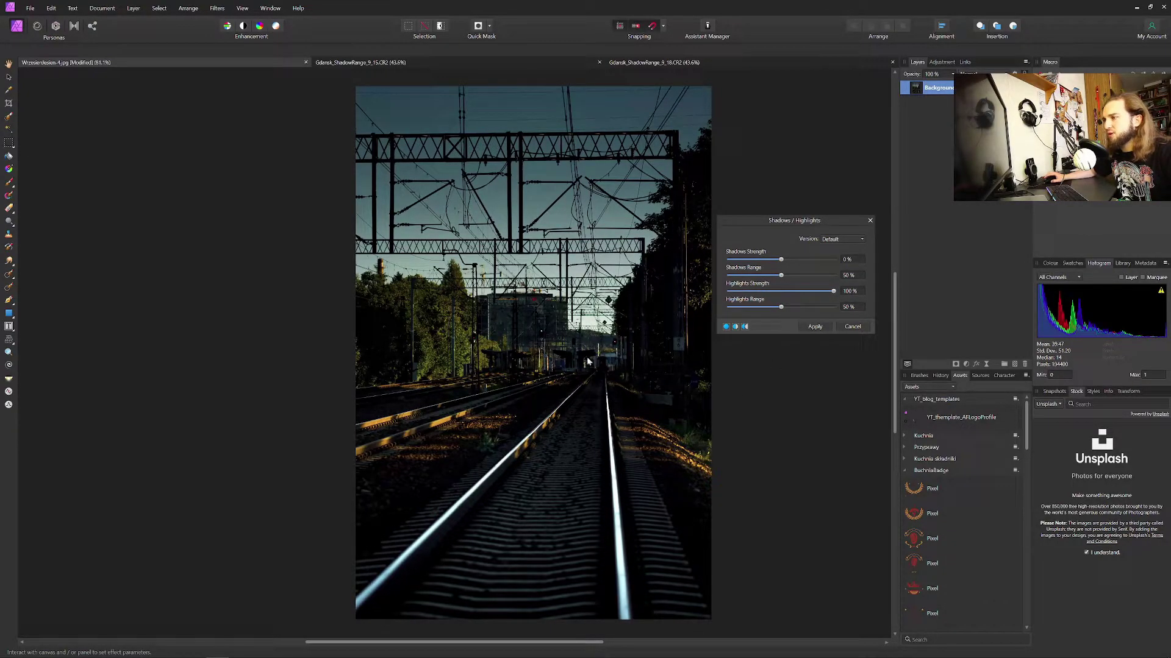
drag(781, 306, 867, 316)
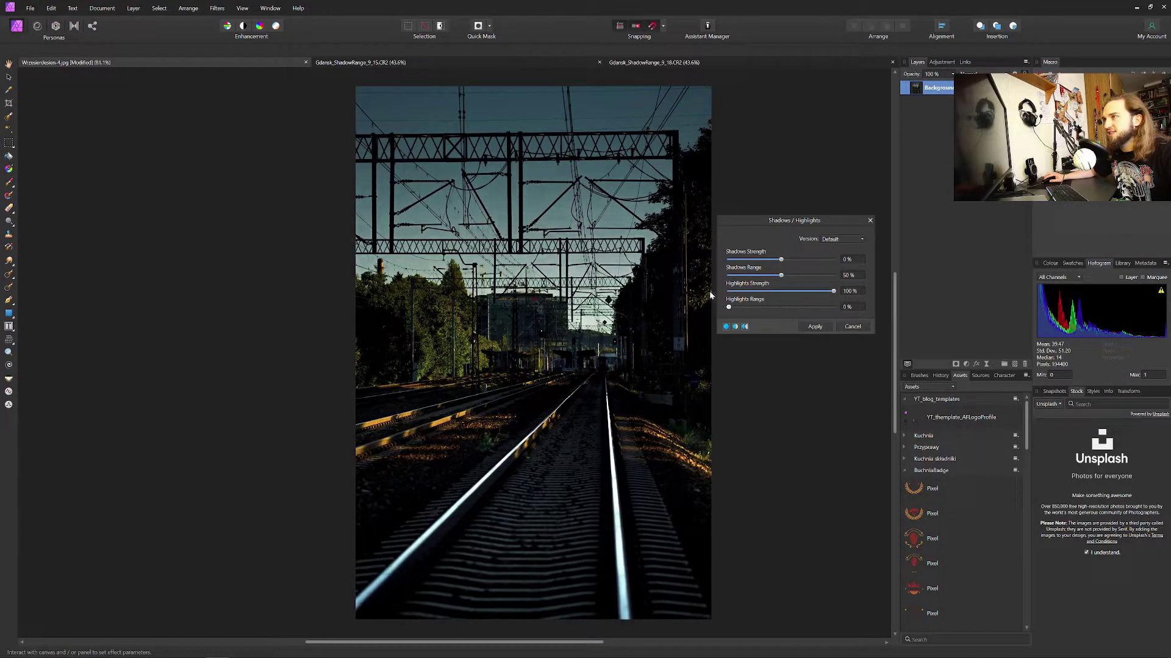
drag(834, 307, 785, 307)
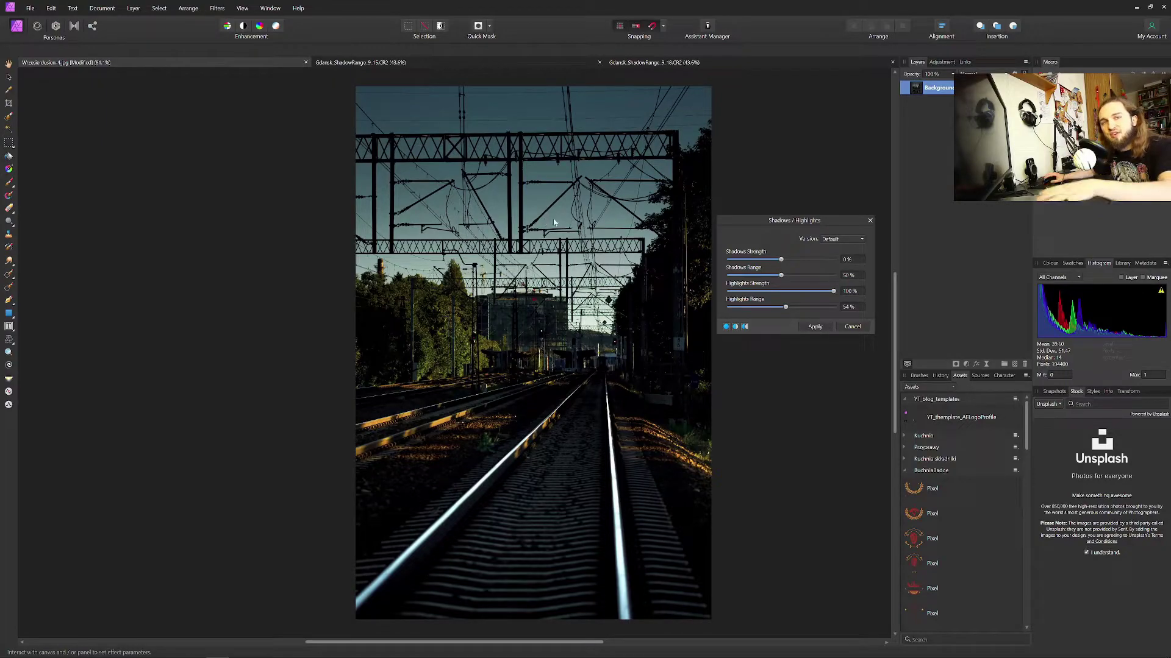
drag(834, 291, 877, 288)
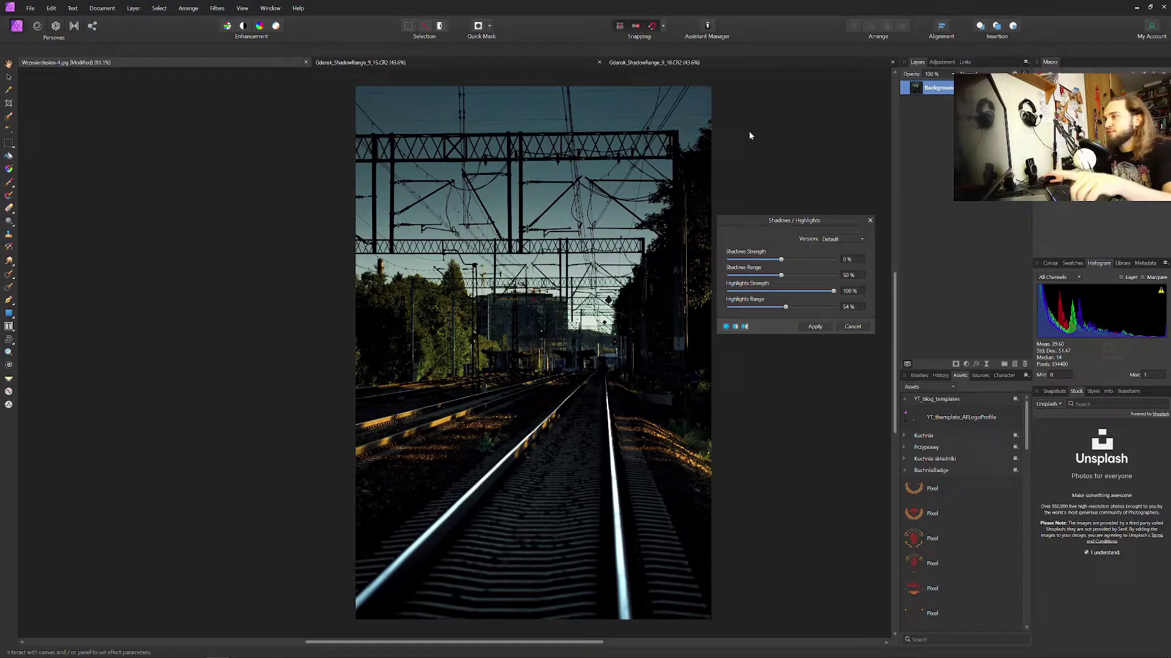
Step: Switch to the Gdansk_ShadowRange_9_18.CR2 photo, enable Shadows & Highlights, and try Shadows at 100% and -100% before resetting it
click(671, 62)
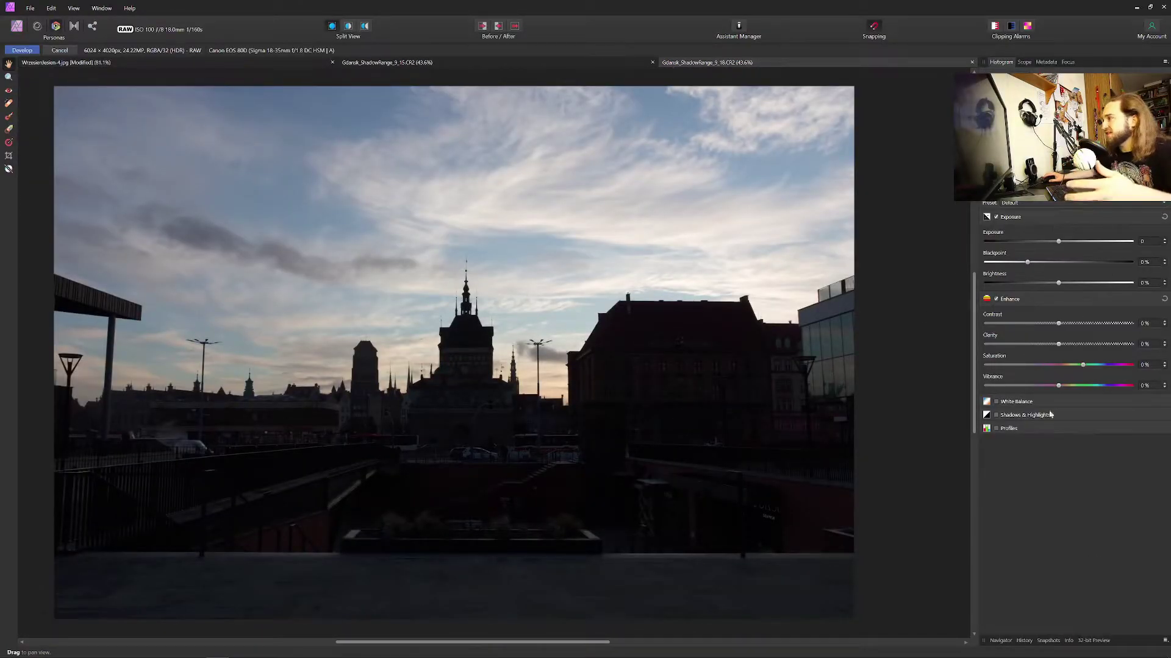
click(1014, 417)
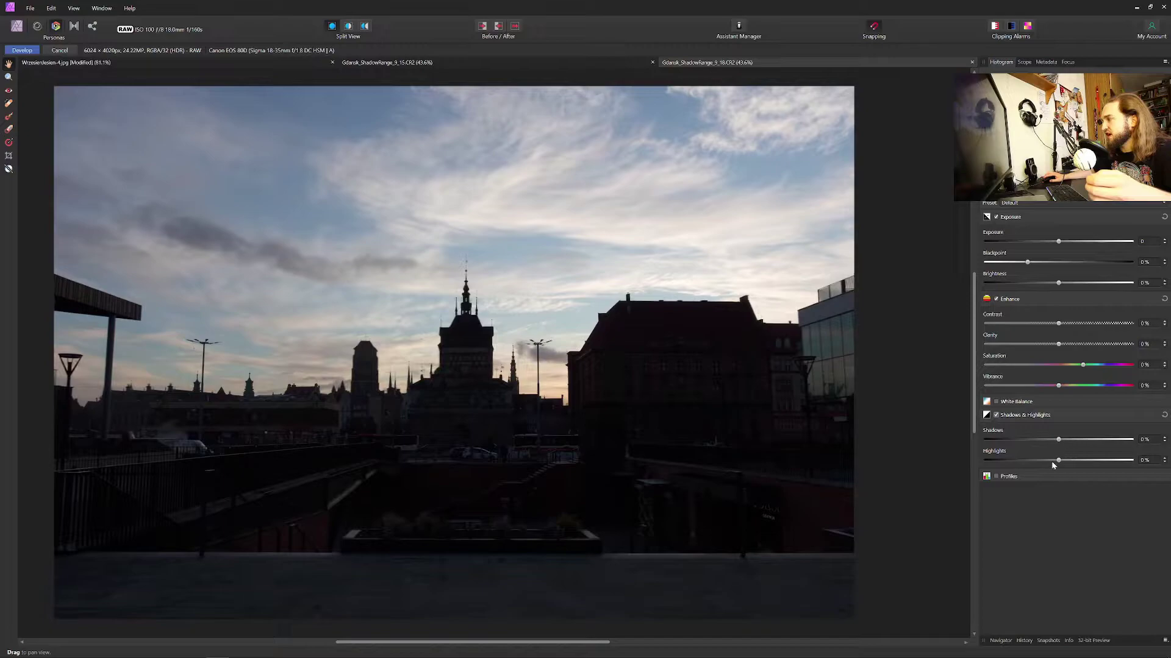
drag(1059, 441, 1143, 441)
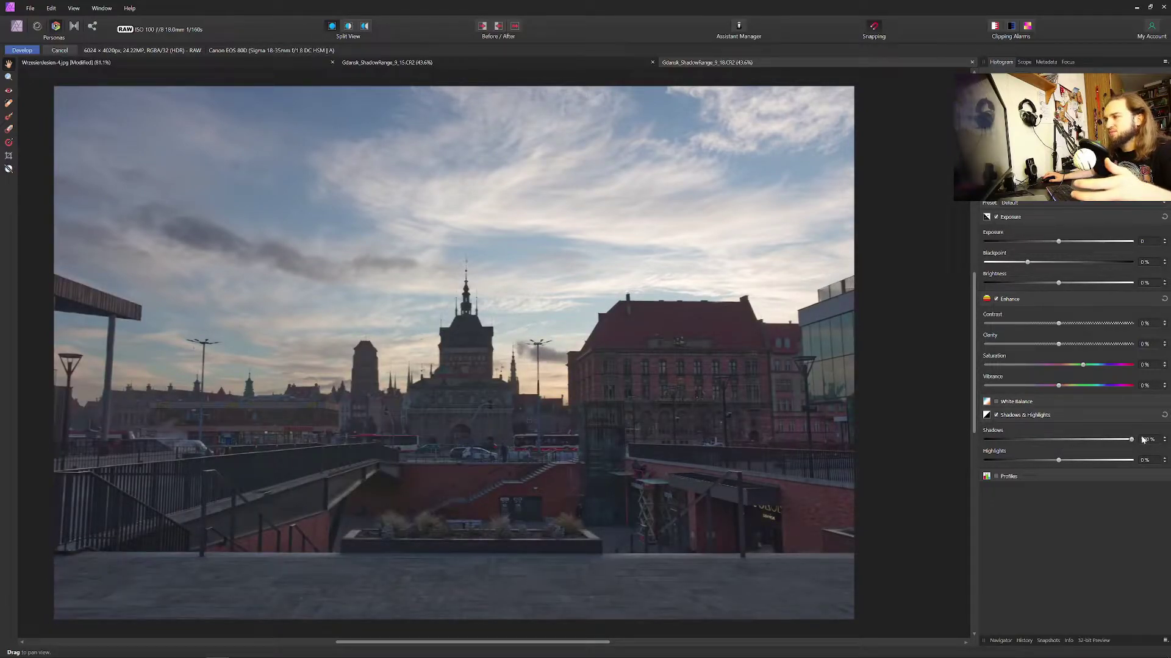
drag(1135, 443, 972, 441)
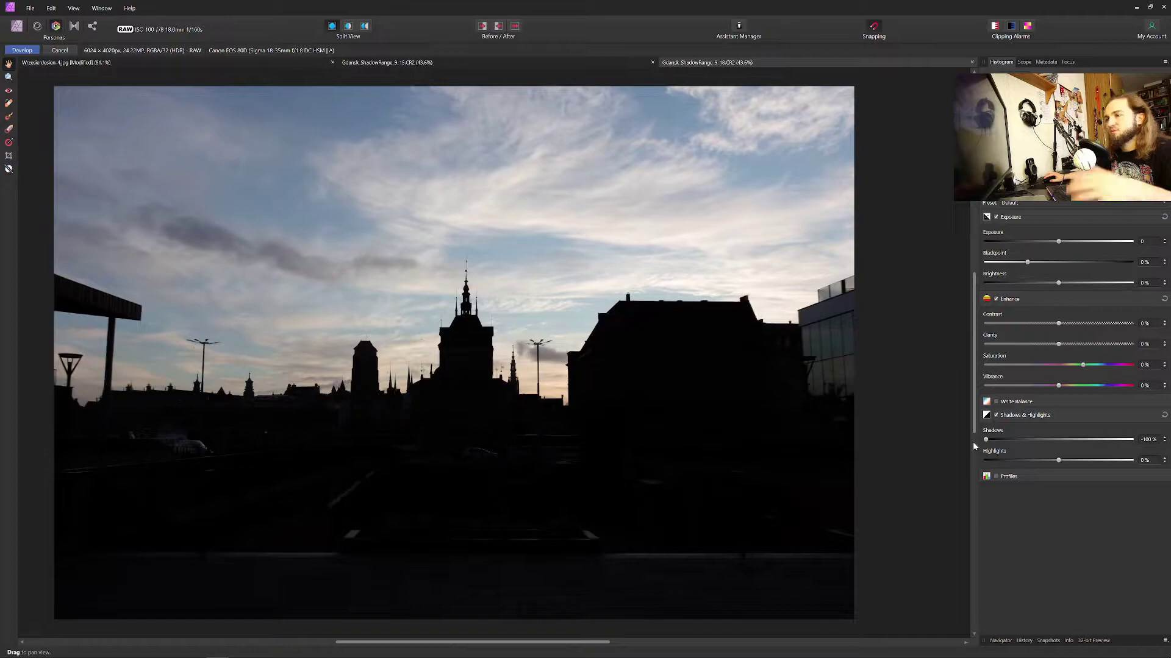
double_click(986, 440)
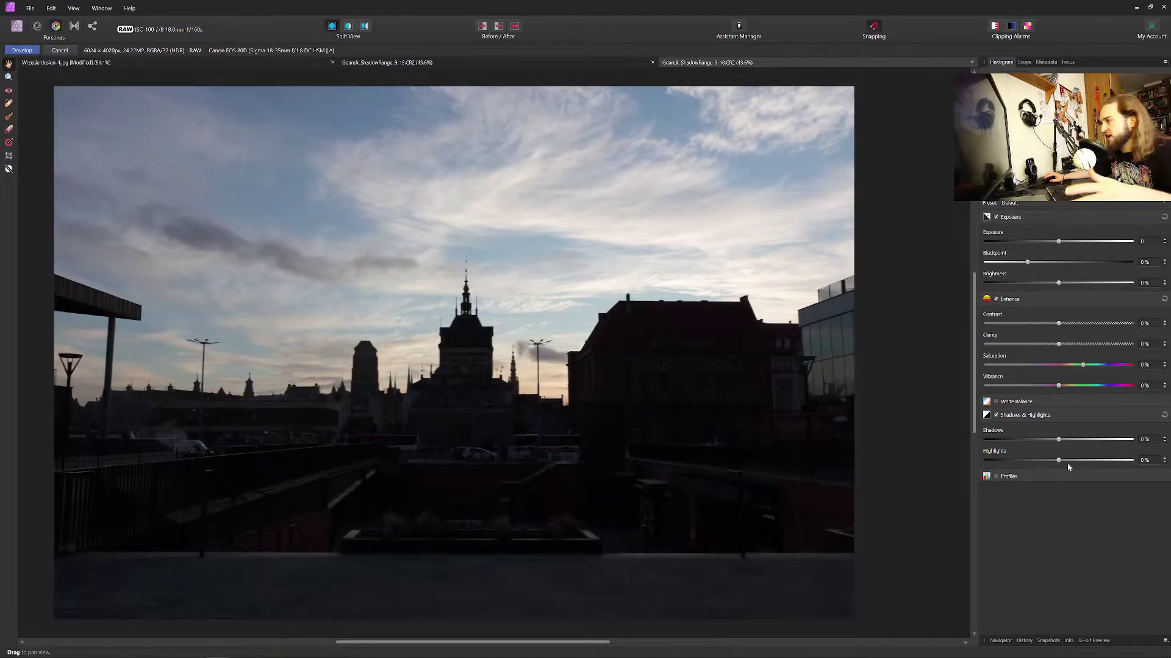
Step: Try the RAW photo's Highlights at 100% and -100%, and combine the -100% setting with Shadows at 100%
drag(1059, 462, 1143, 463)
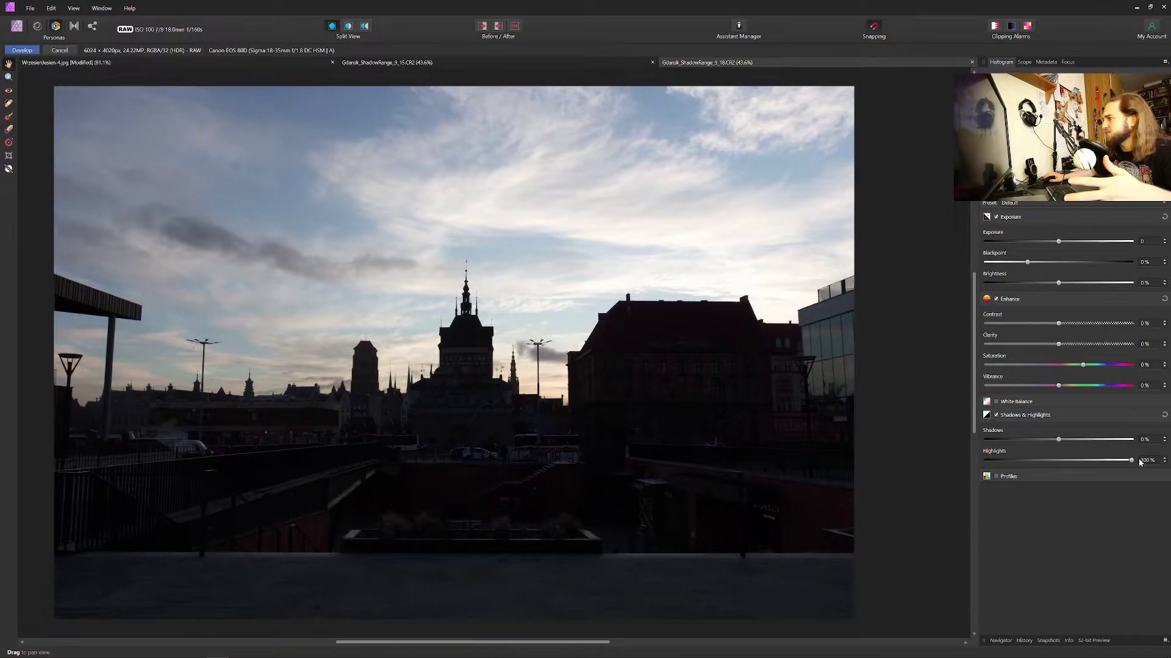
drag(1131, 460, 968, 457)
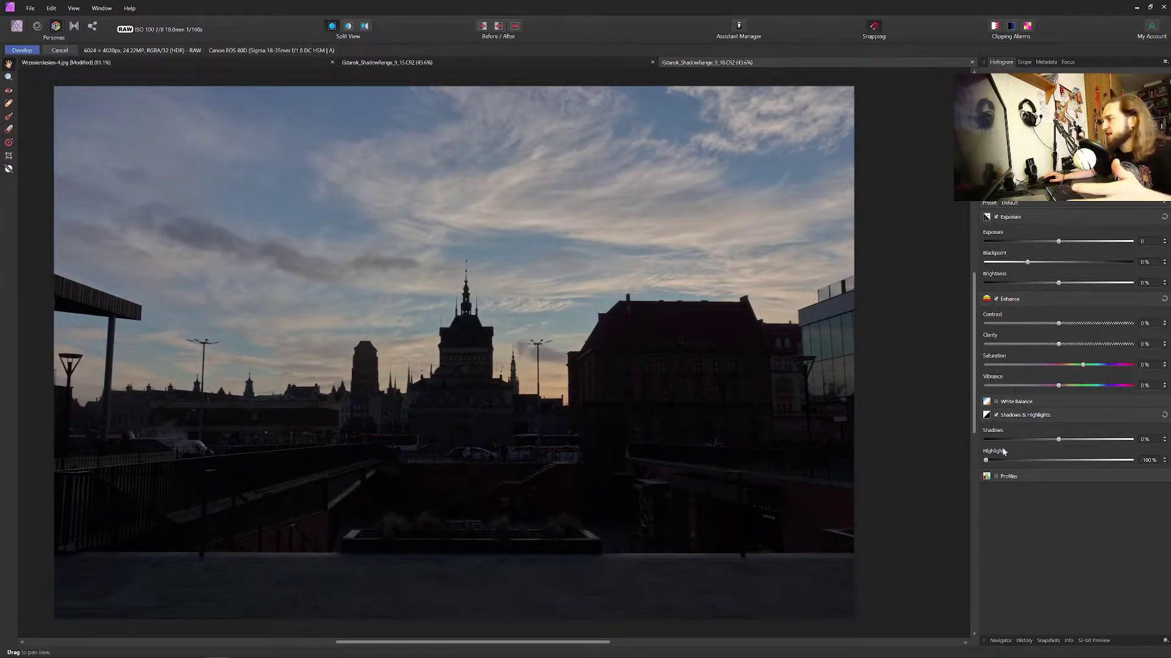
drag(1083, 439, 1133, 440)
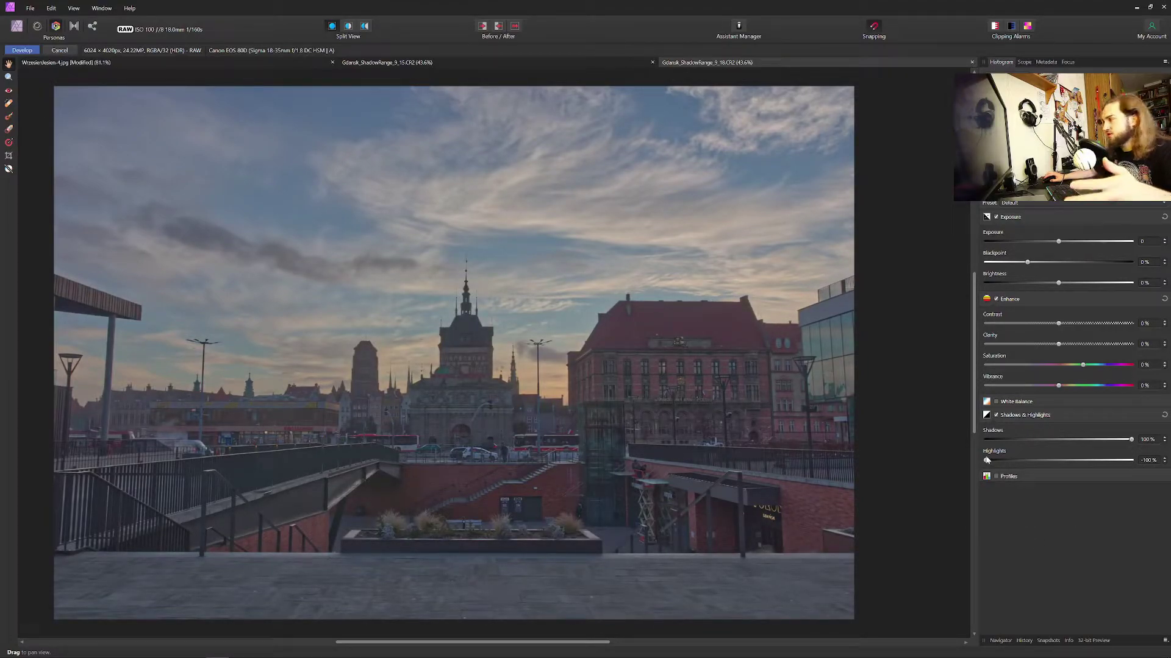
Step: Develop the RAW photo with Shadows & Highlights turned off, and open the Shadows / Highlights filter
click(997, 415)
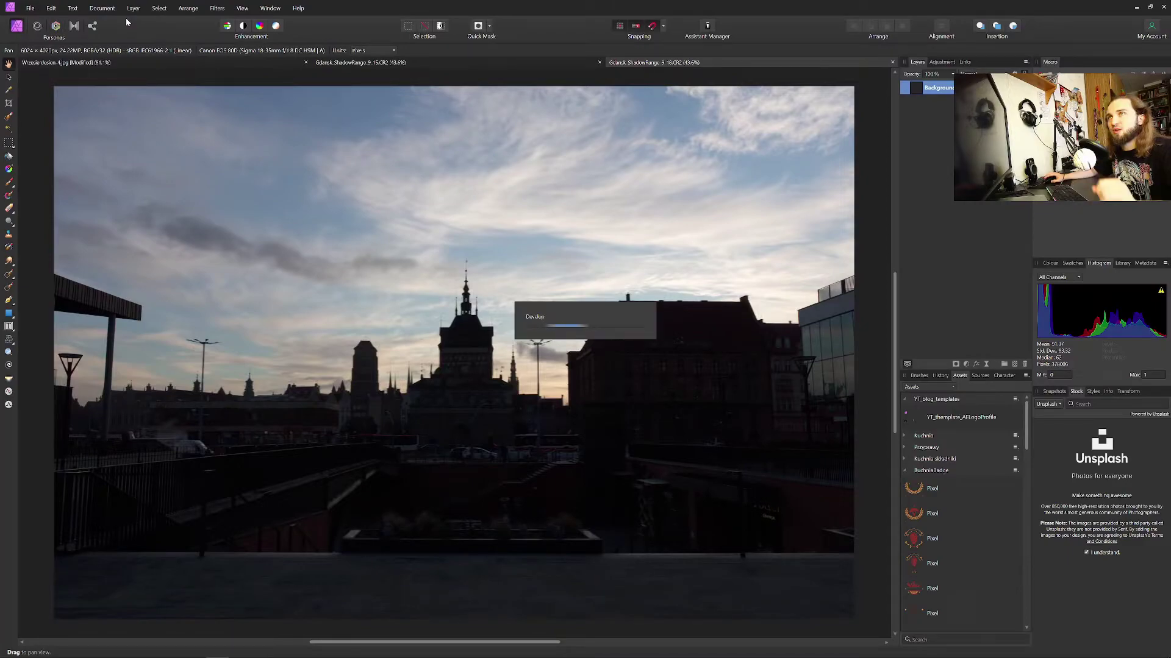
click(217, 7)
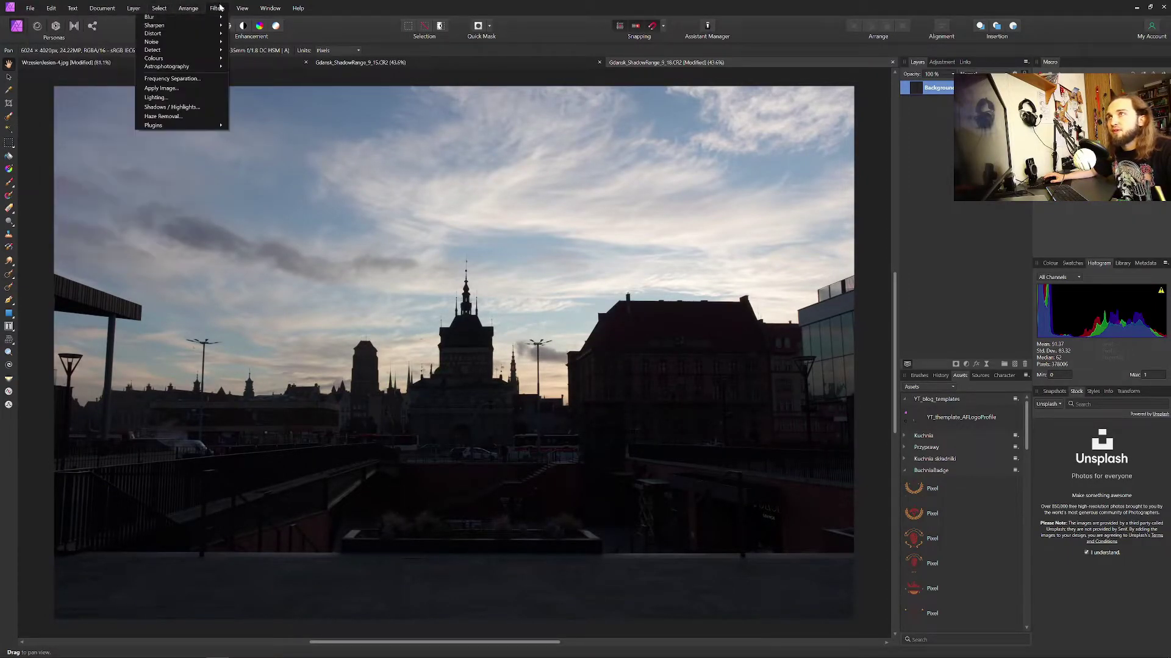
click(186, 114)
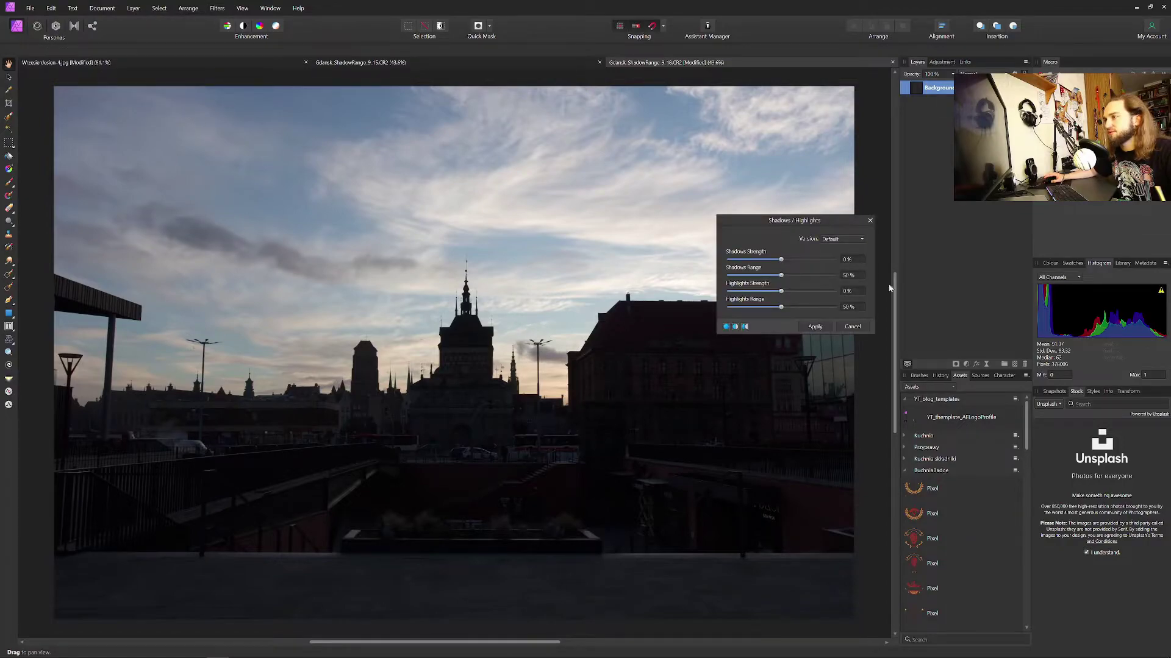
Step: Try Shadows Strength at 100% with Shadows Range at 0% and 100%, and reset both shadow settings
drag(799, 222, 851, 162)
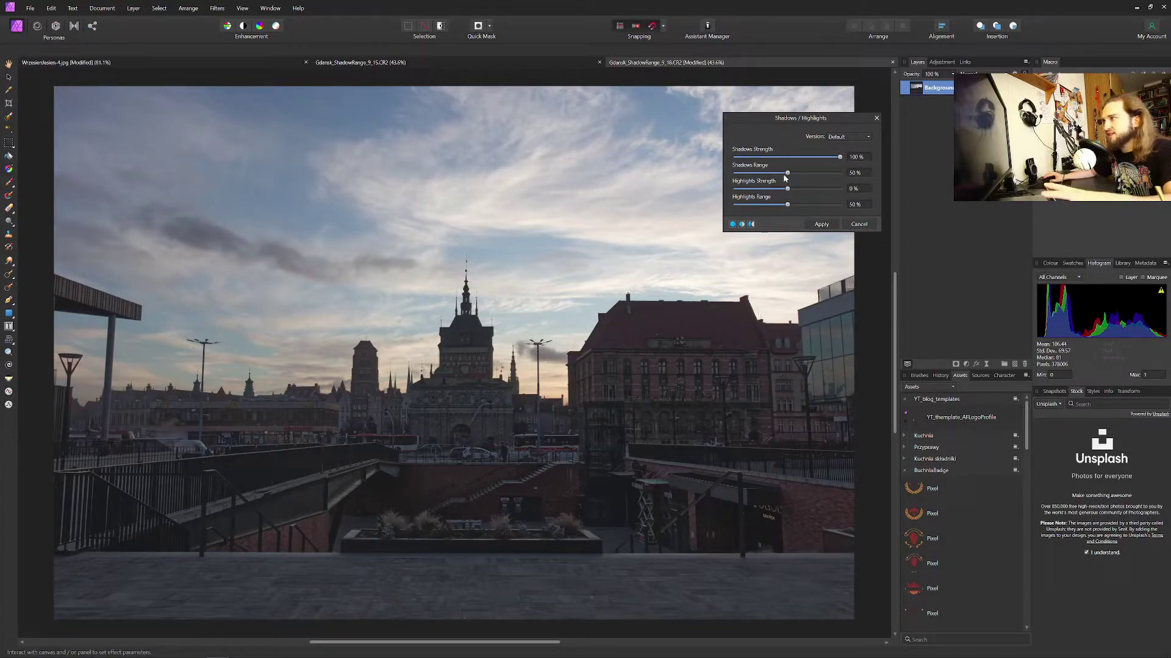
drag(788, 174, 718, 174)
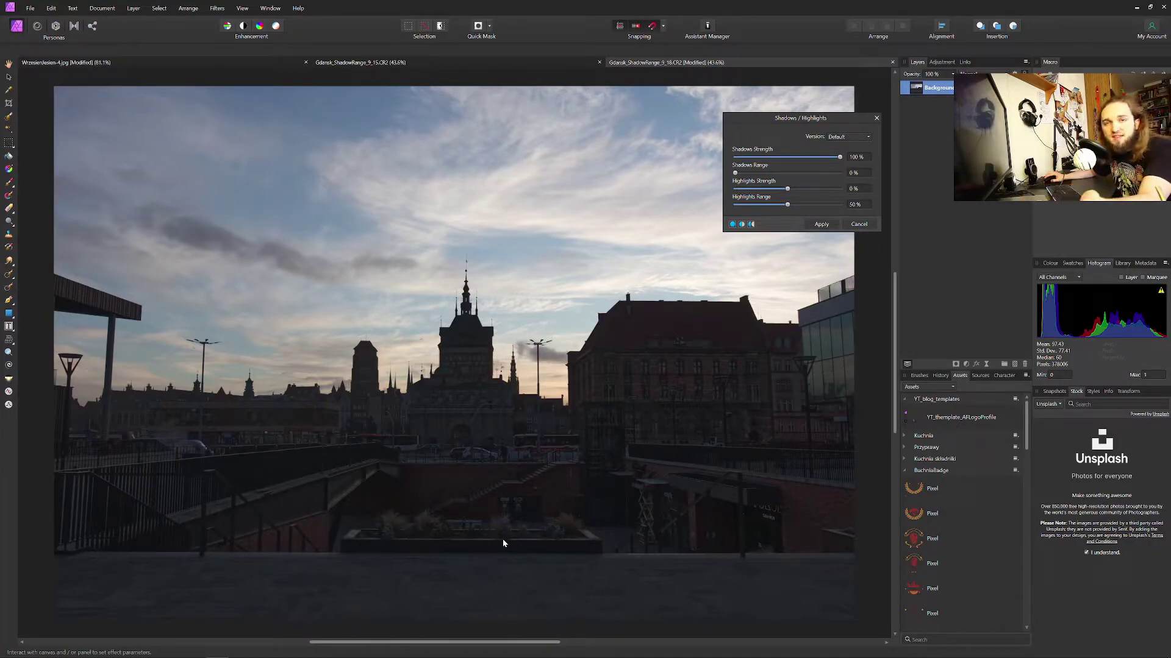
mouse_move(1053, 319)
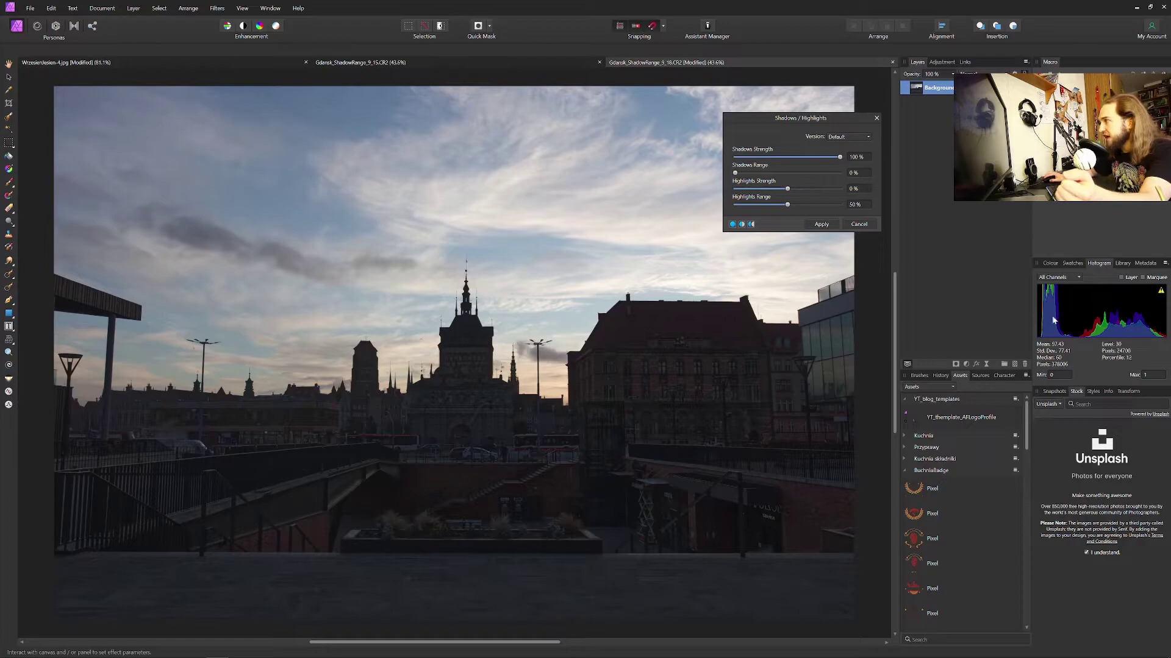
drag(735, 173, 845, 175)
mouse_move(1063, 339)
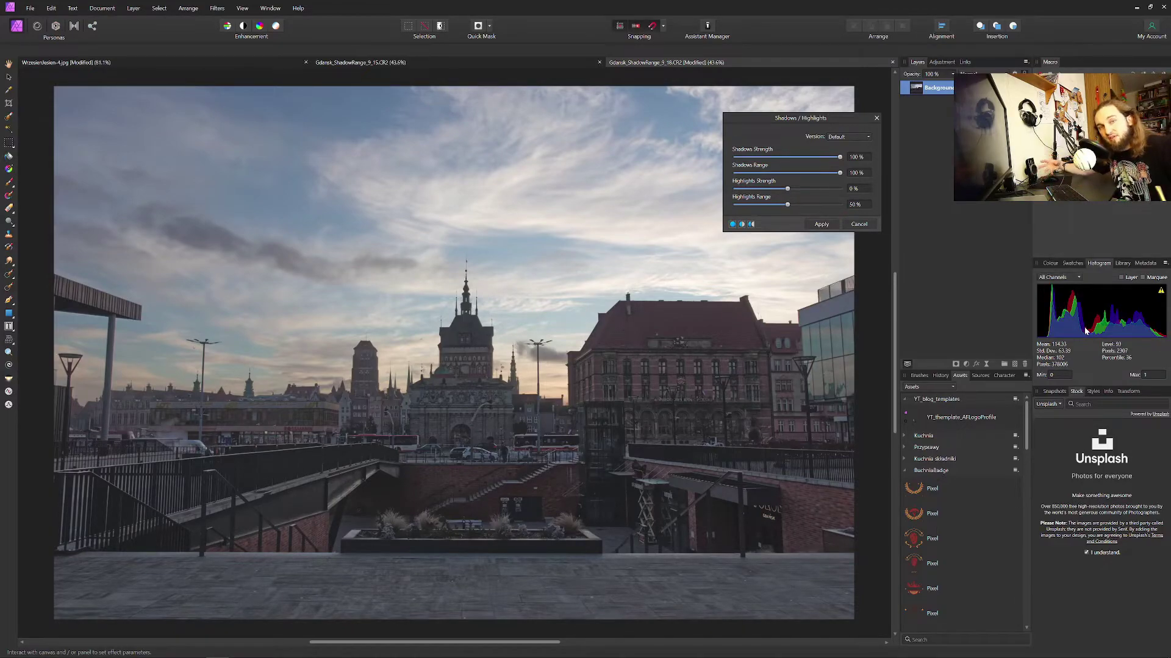
double_click(840, 159)
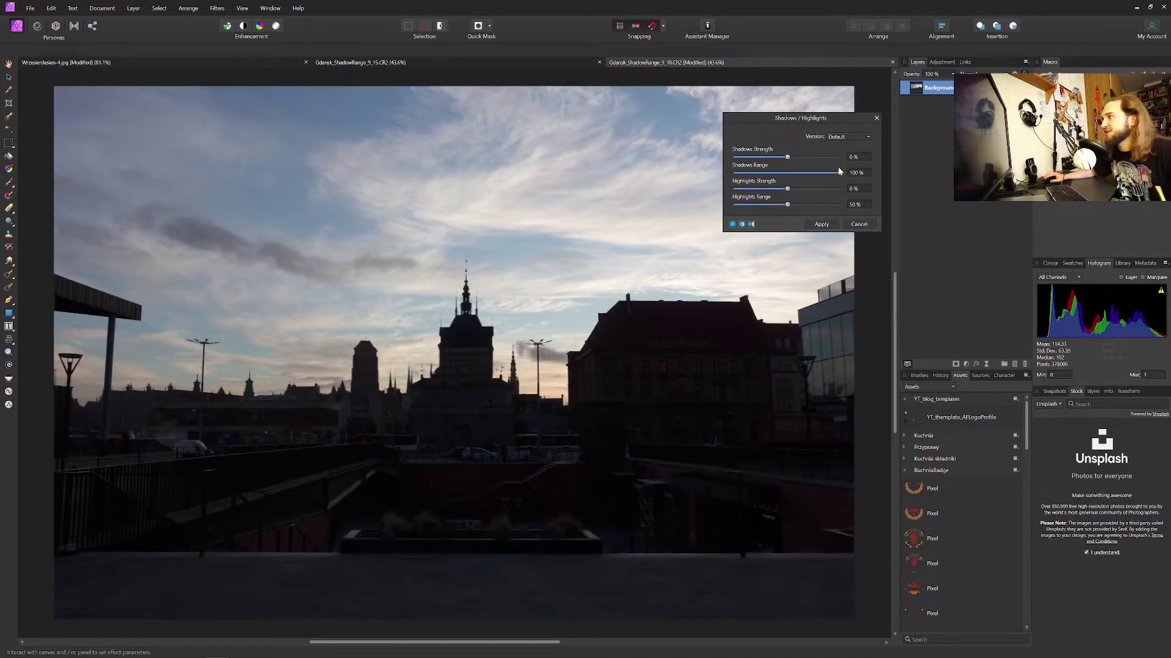
double_click(840, 173)
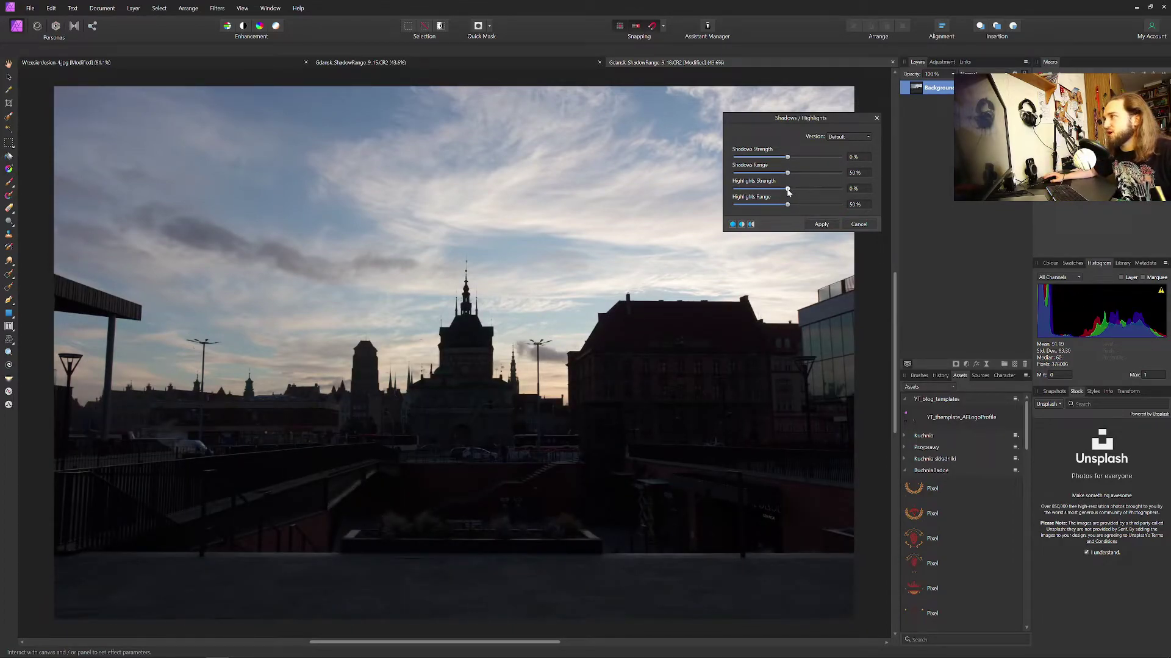
Step: Try Highlights Strength at -100% and -67% with Highlights Range at 100%, and reset both highlight settings
drag(788, 191, 867, 208)
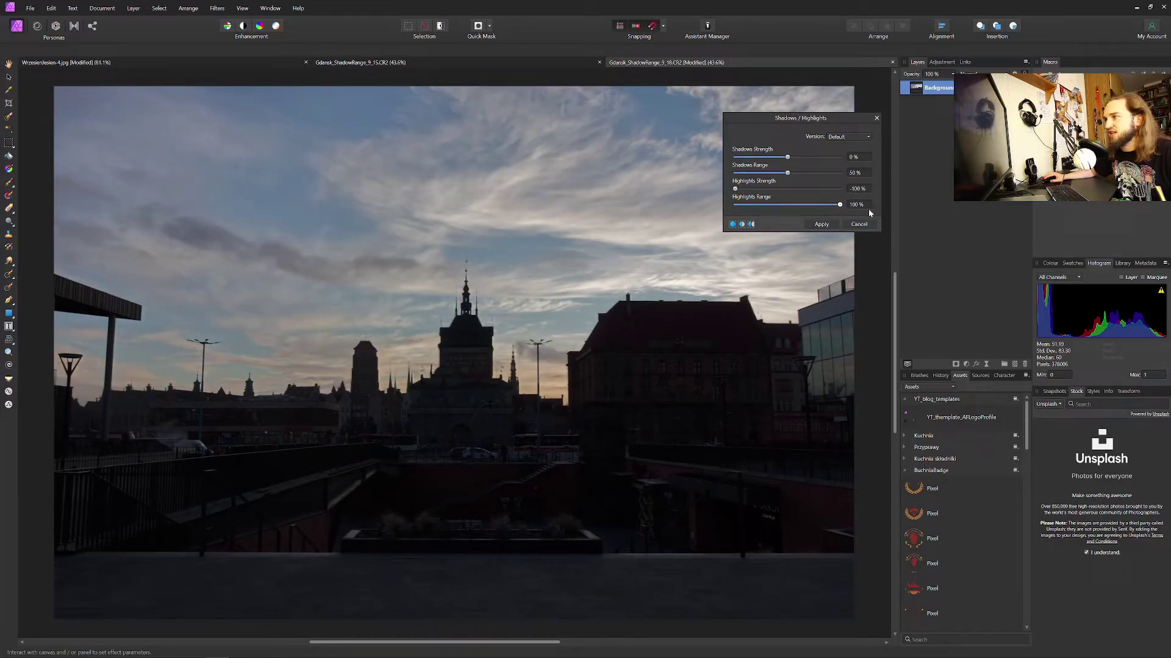
double_click(835, 205)
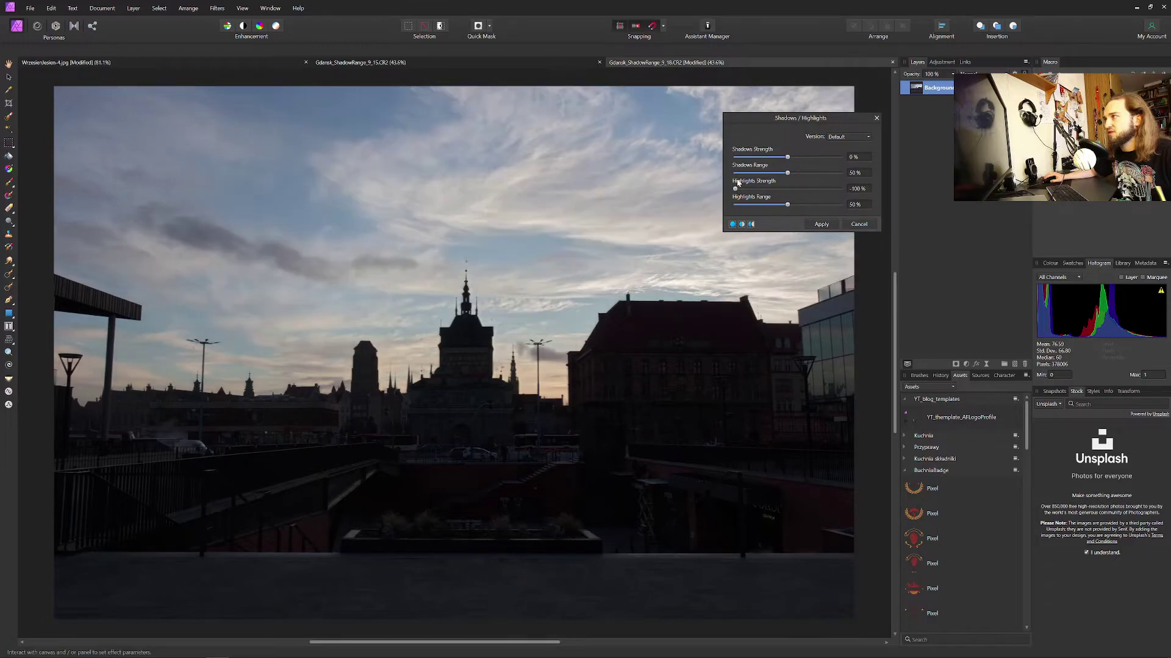
drag(734, 188, 828, 196)
drag(734, 205, 753, 190)
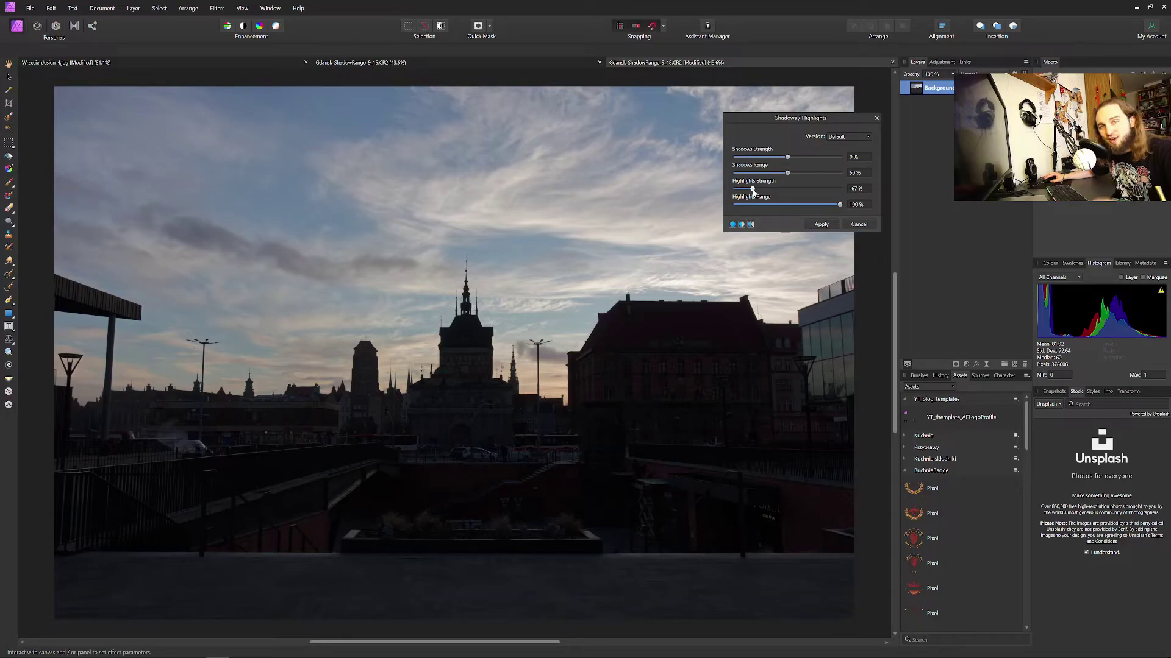
drag(753, 191, 785, 198)
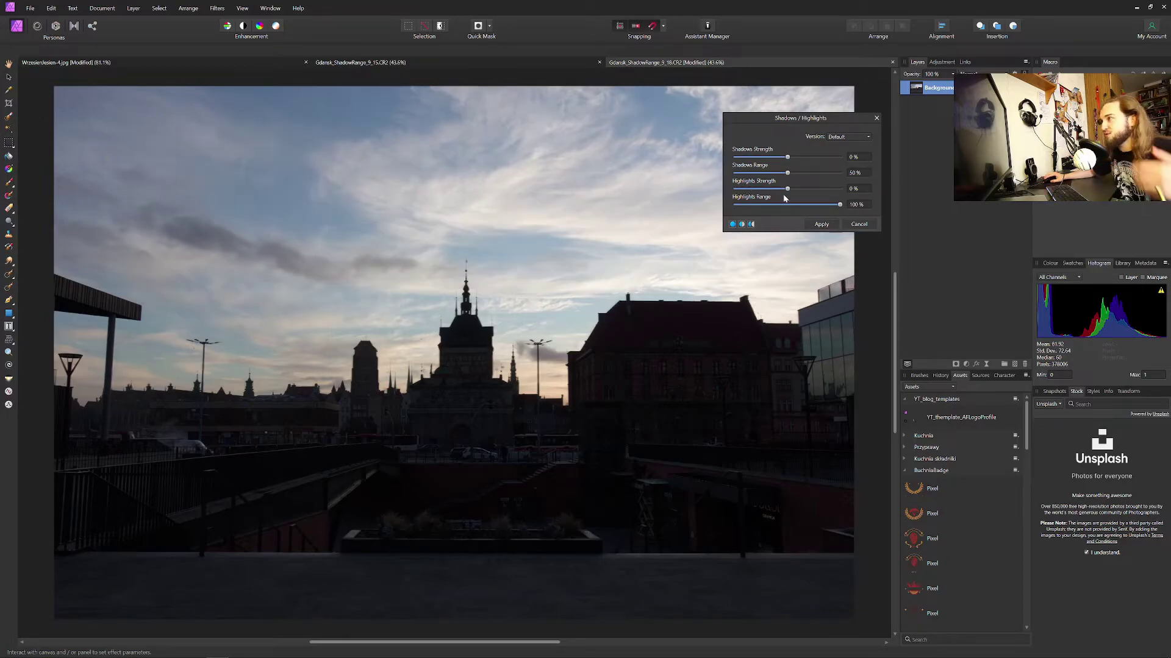
double_click(841, 204)
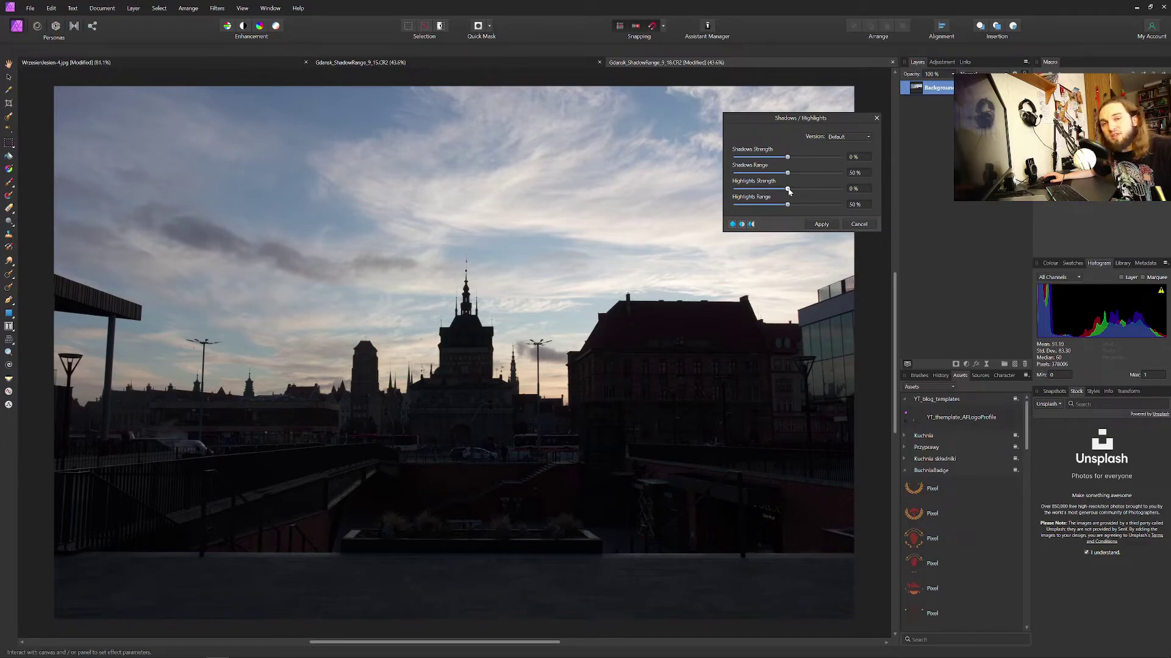
Step: Set the filter's Highlights Range to 94% and Highlights Strength to -86%
drag(788, 191, 834, 208)
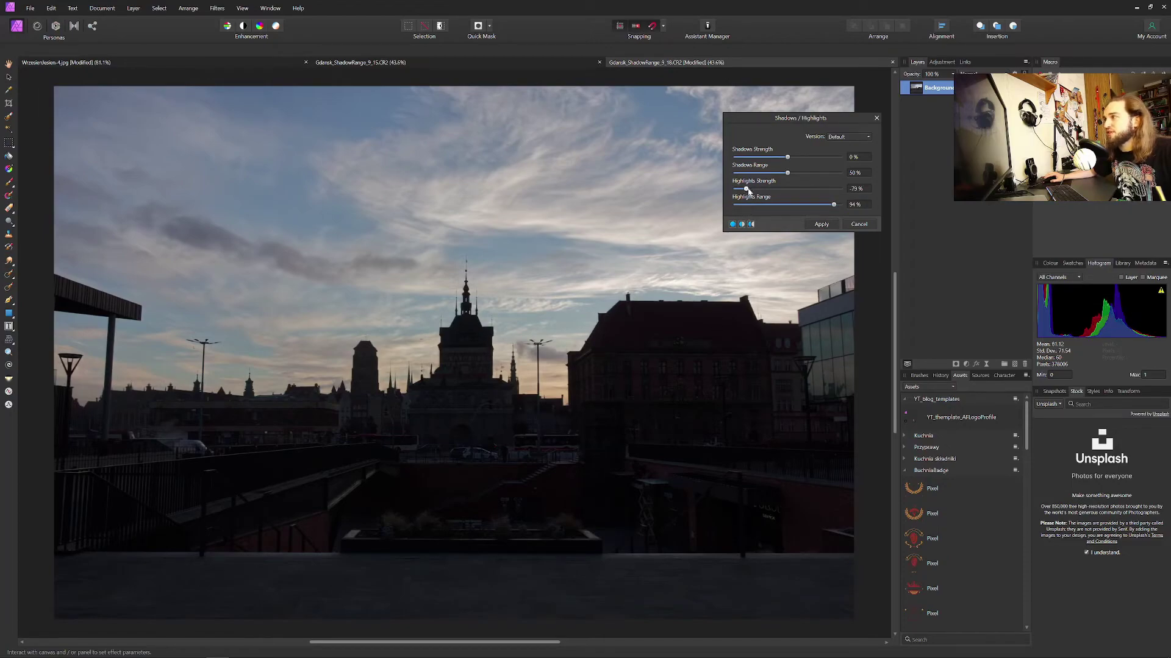
drag(748, 190, 743, 190)
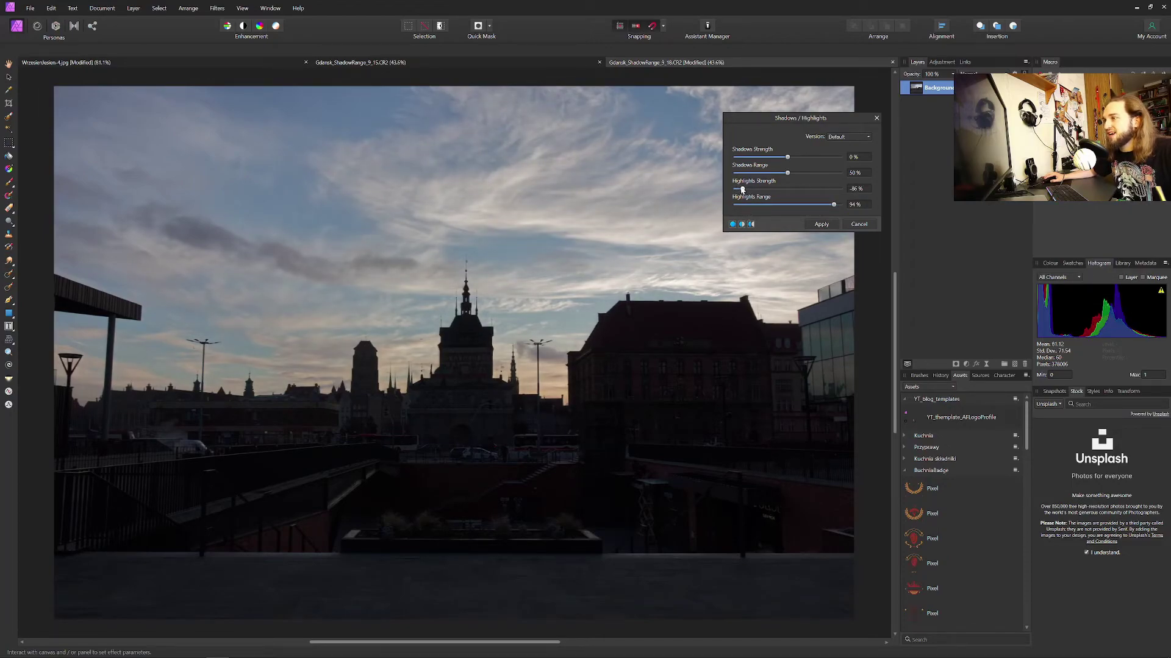